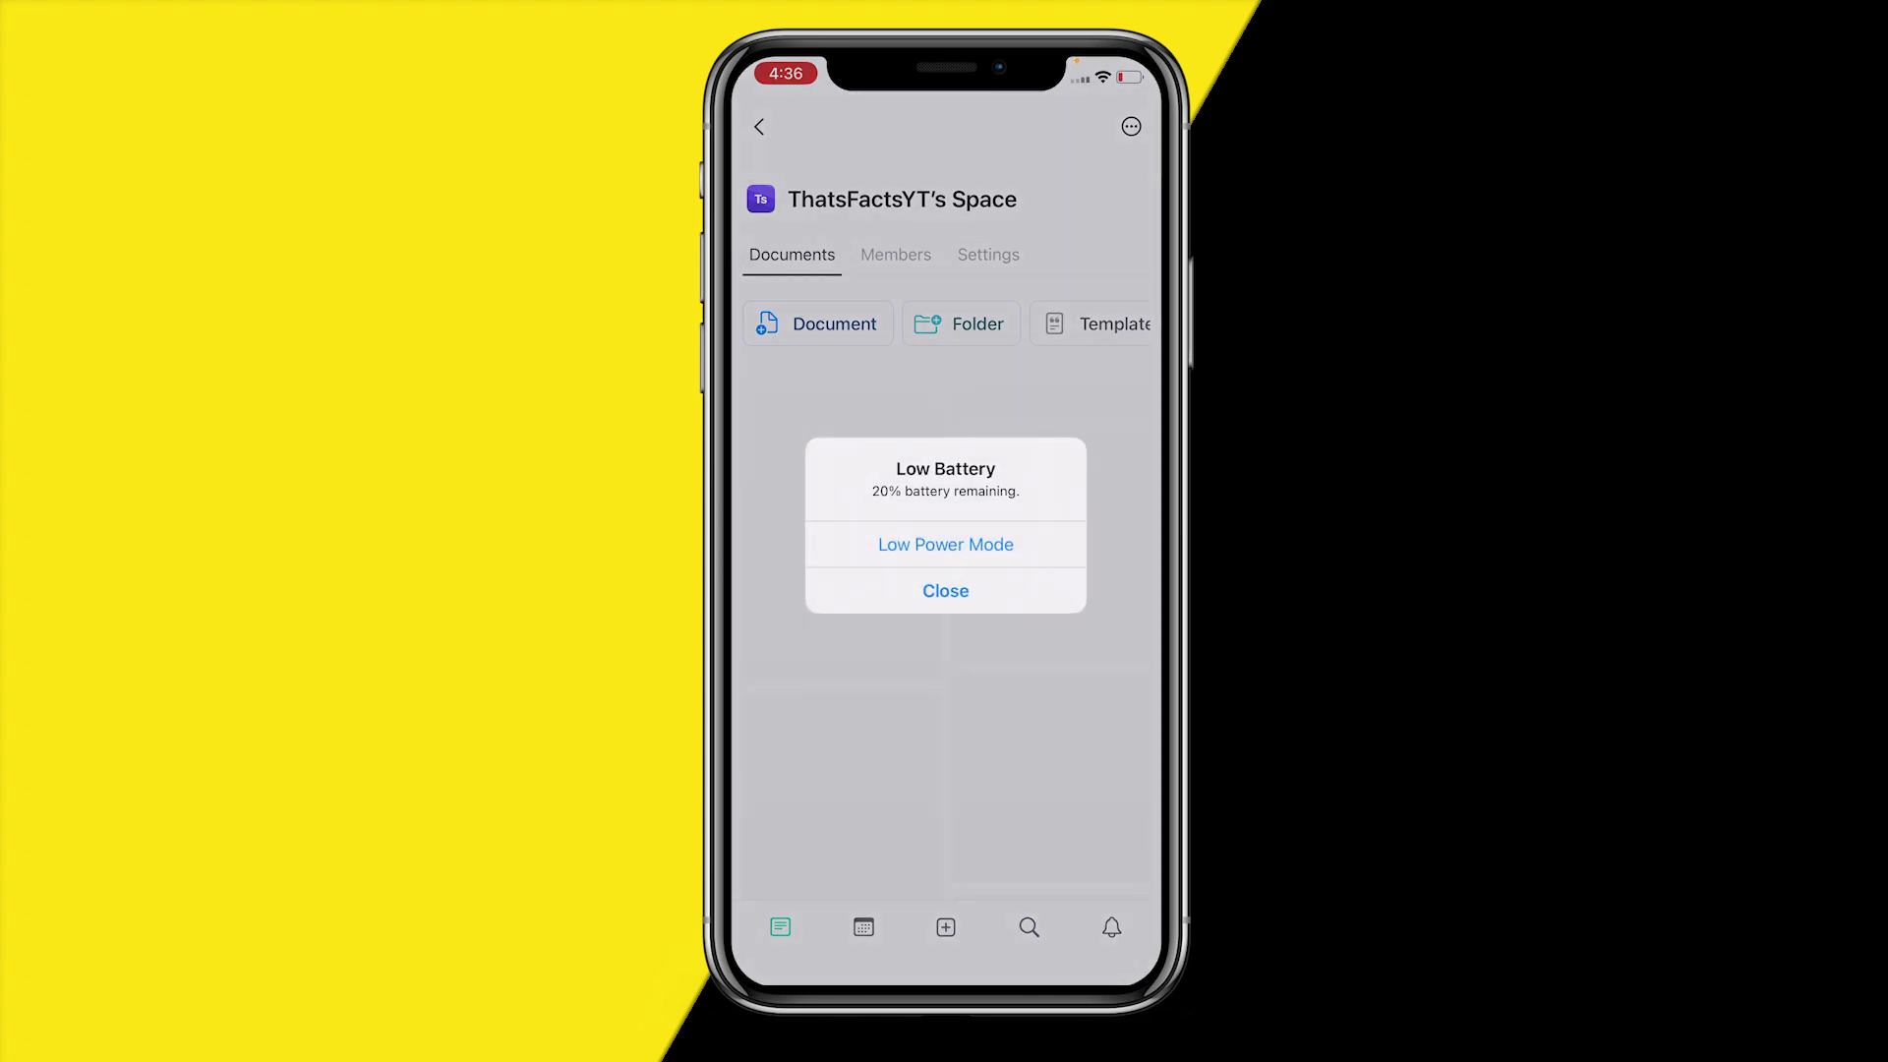
Open Recently Deleted from the Documents sidebar and view its sort options
left_click(946, 590)
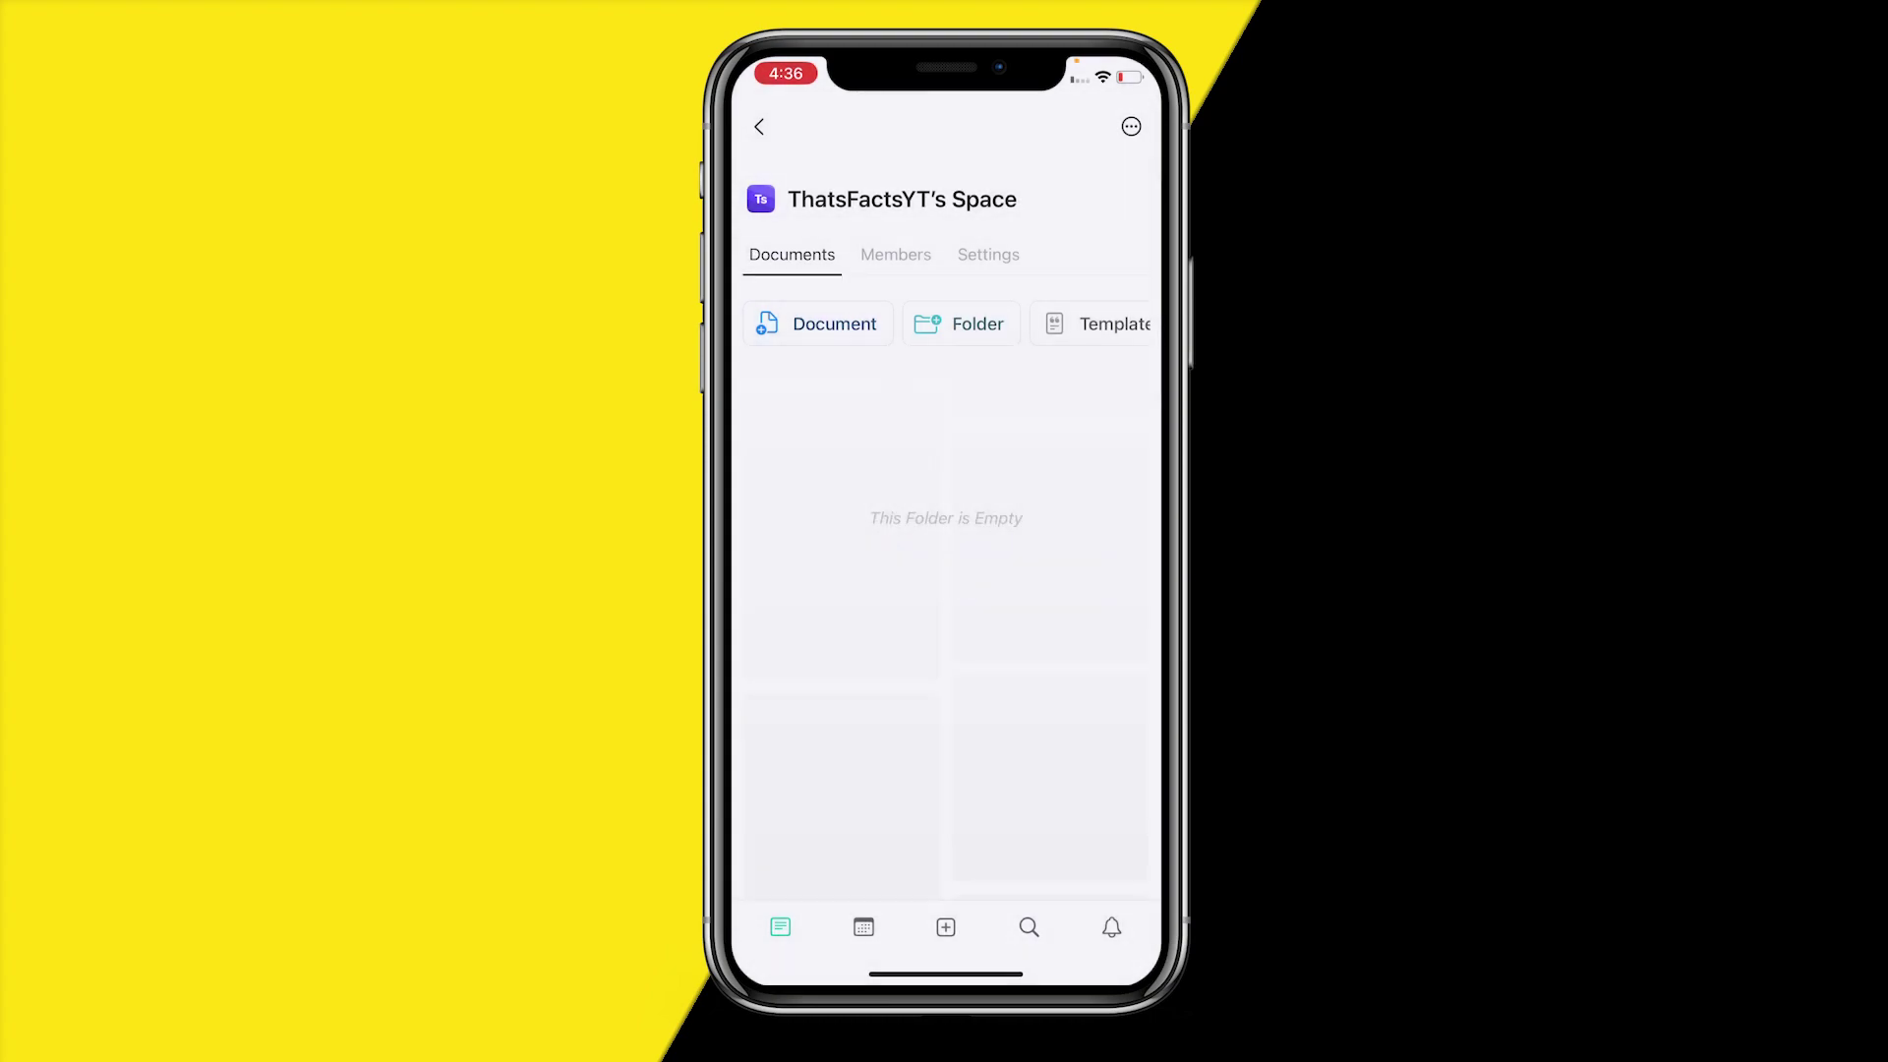
left_click(759, 126)
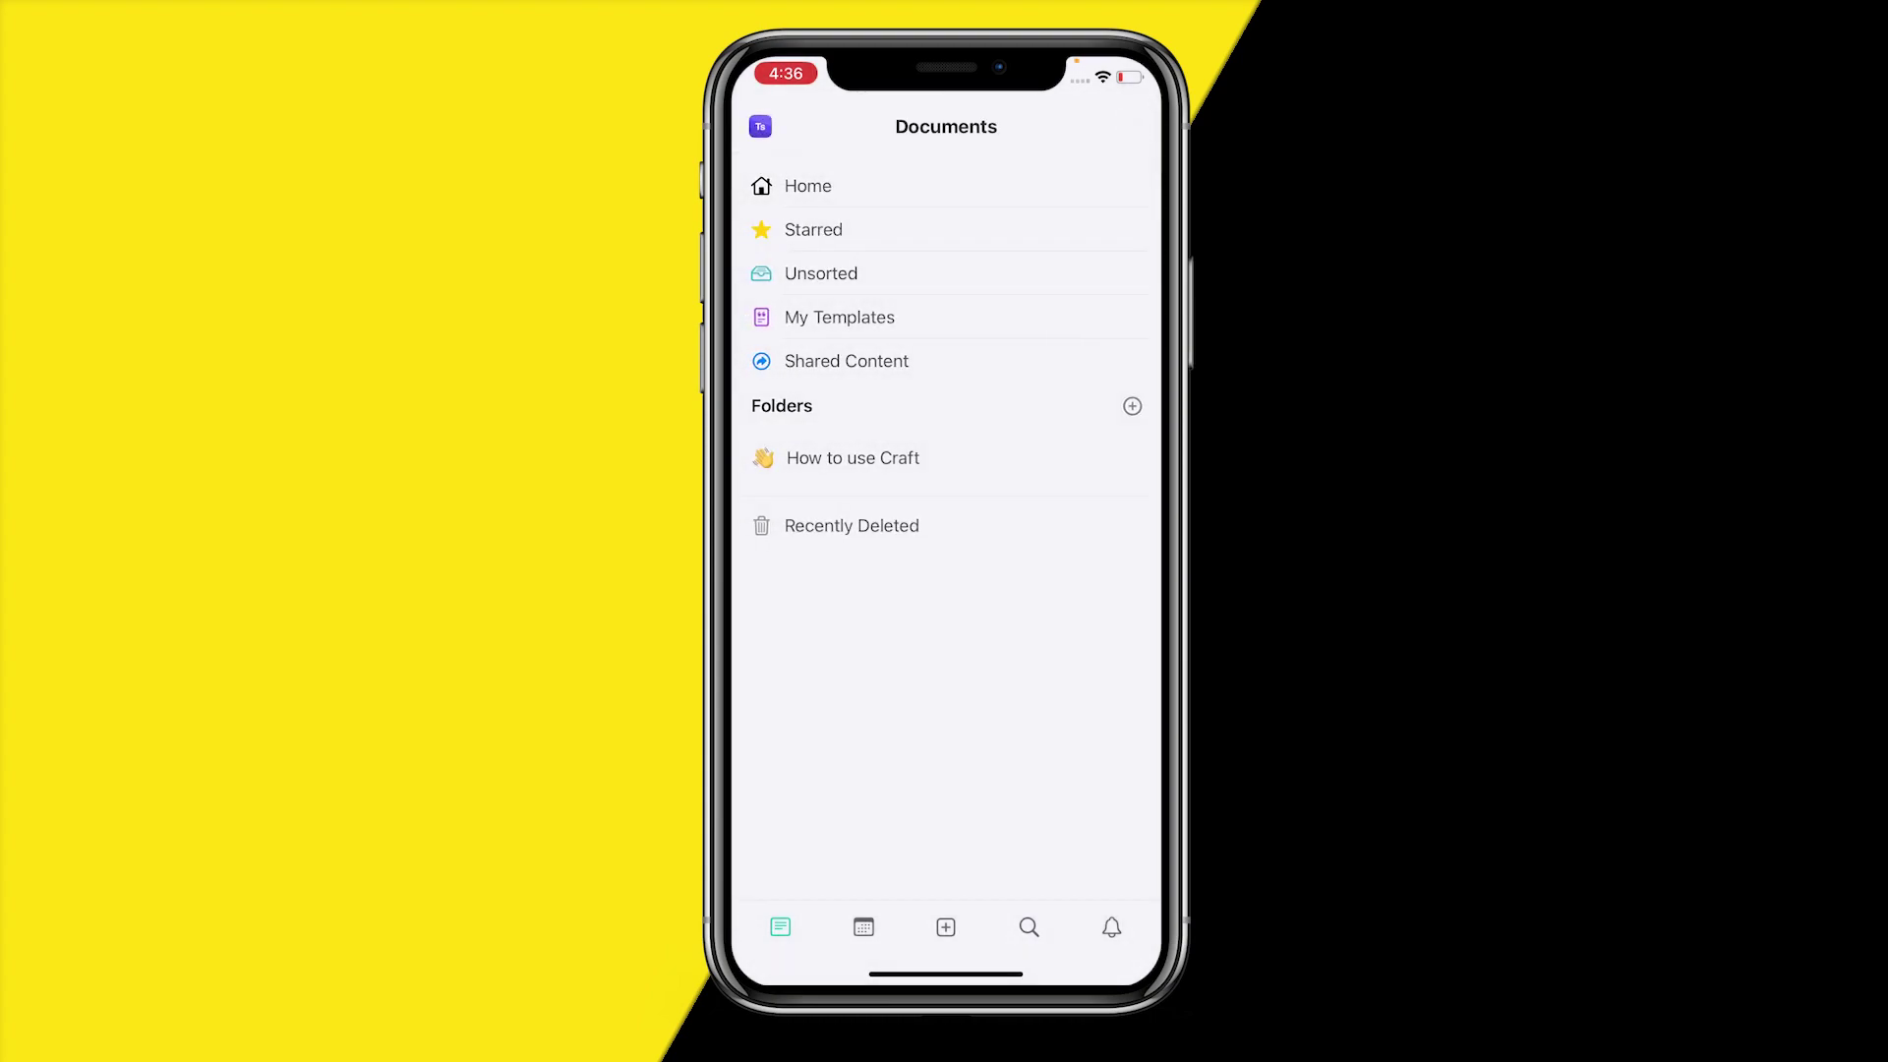
left_click(851, 524)
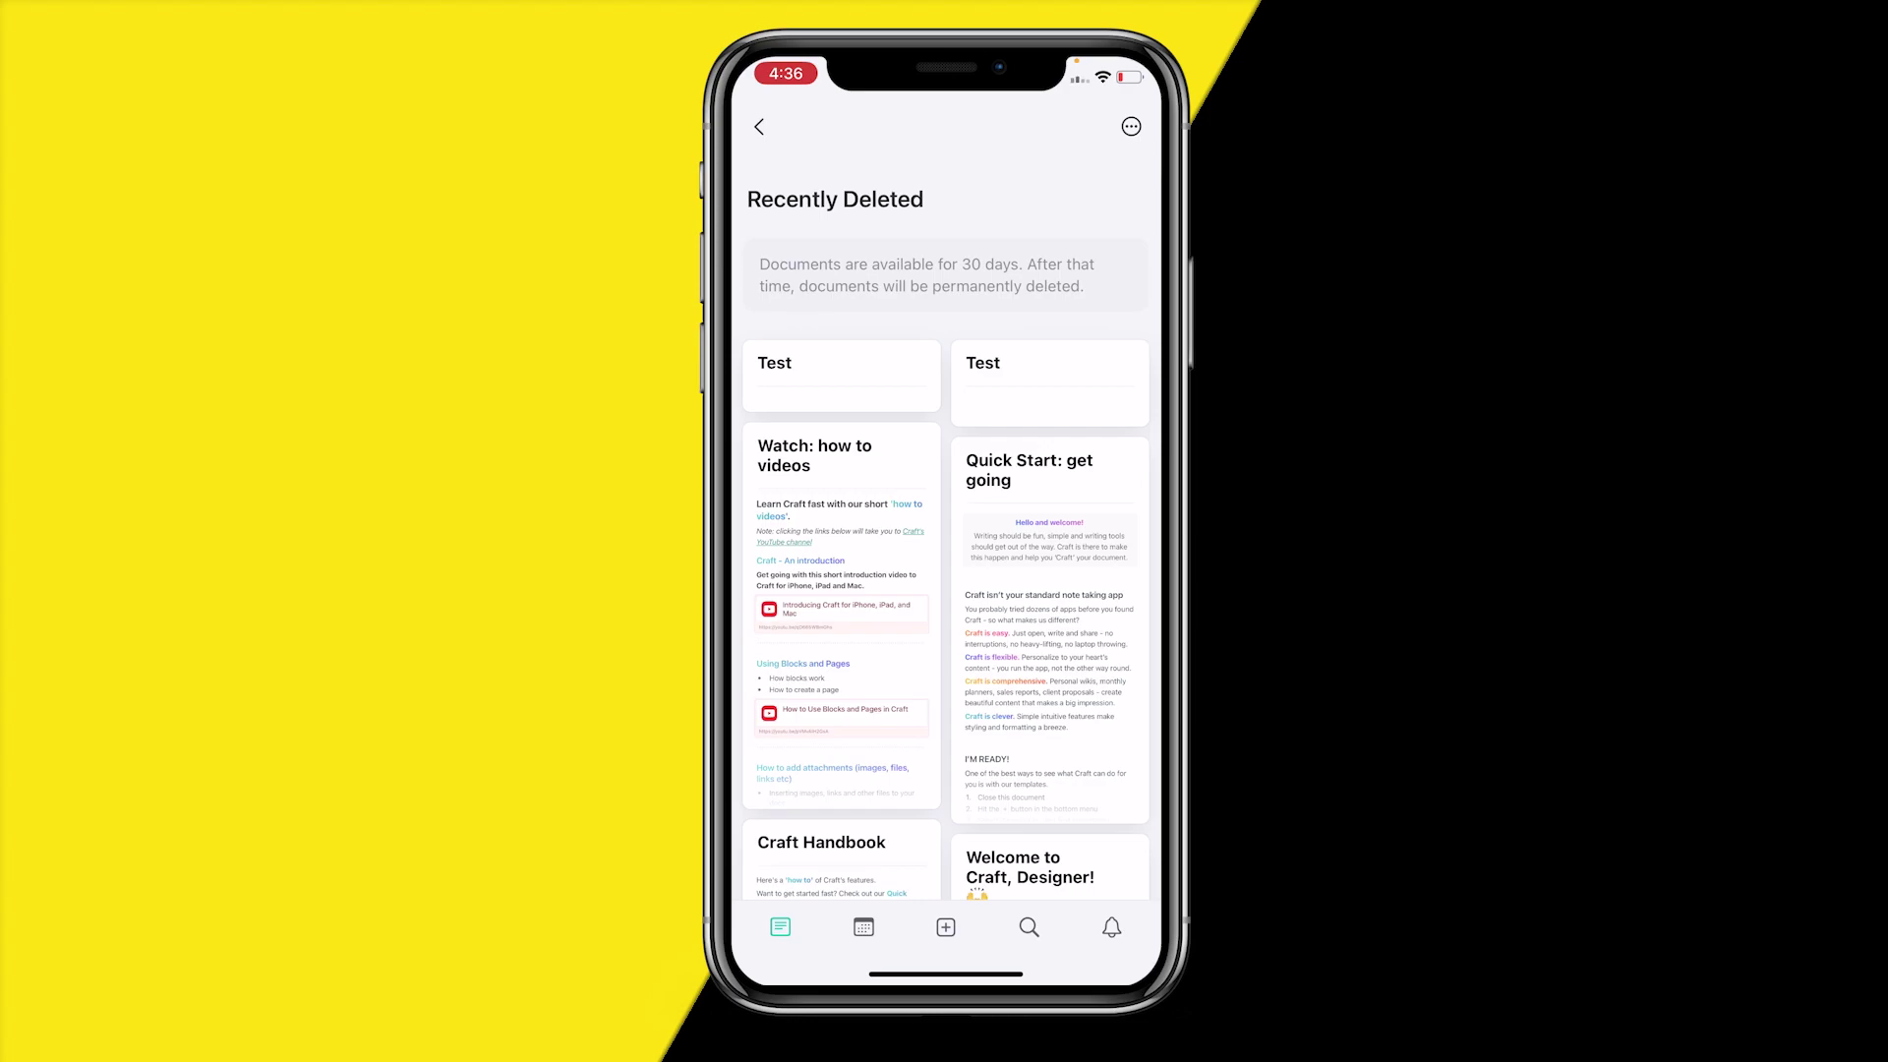
left_click(1129, 128)
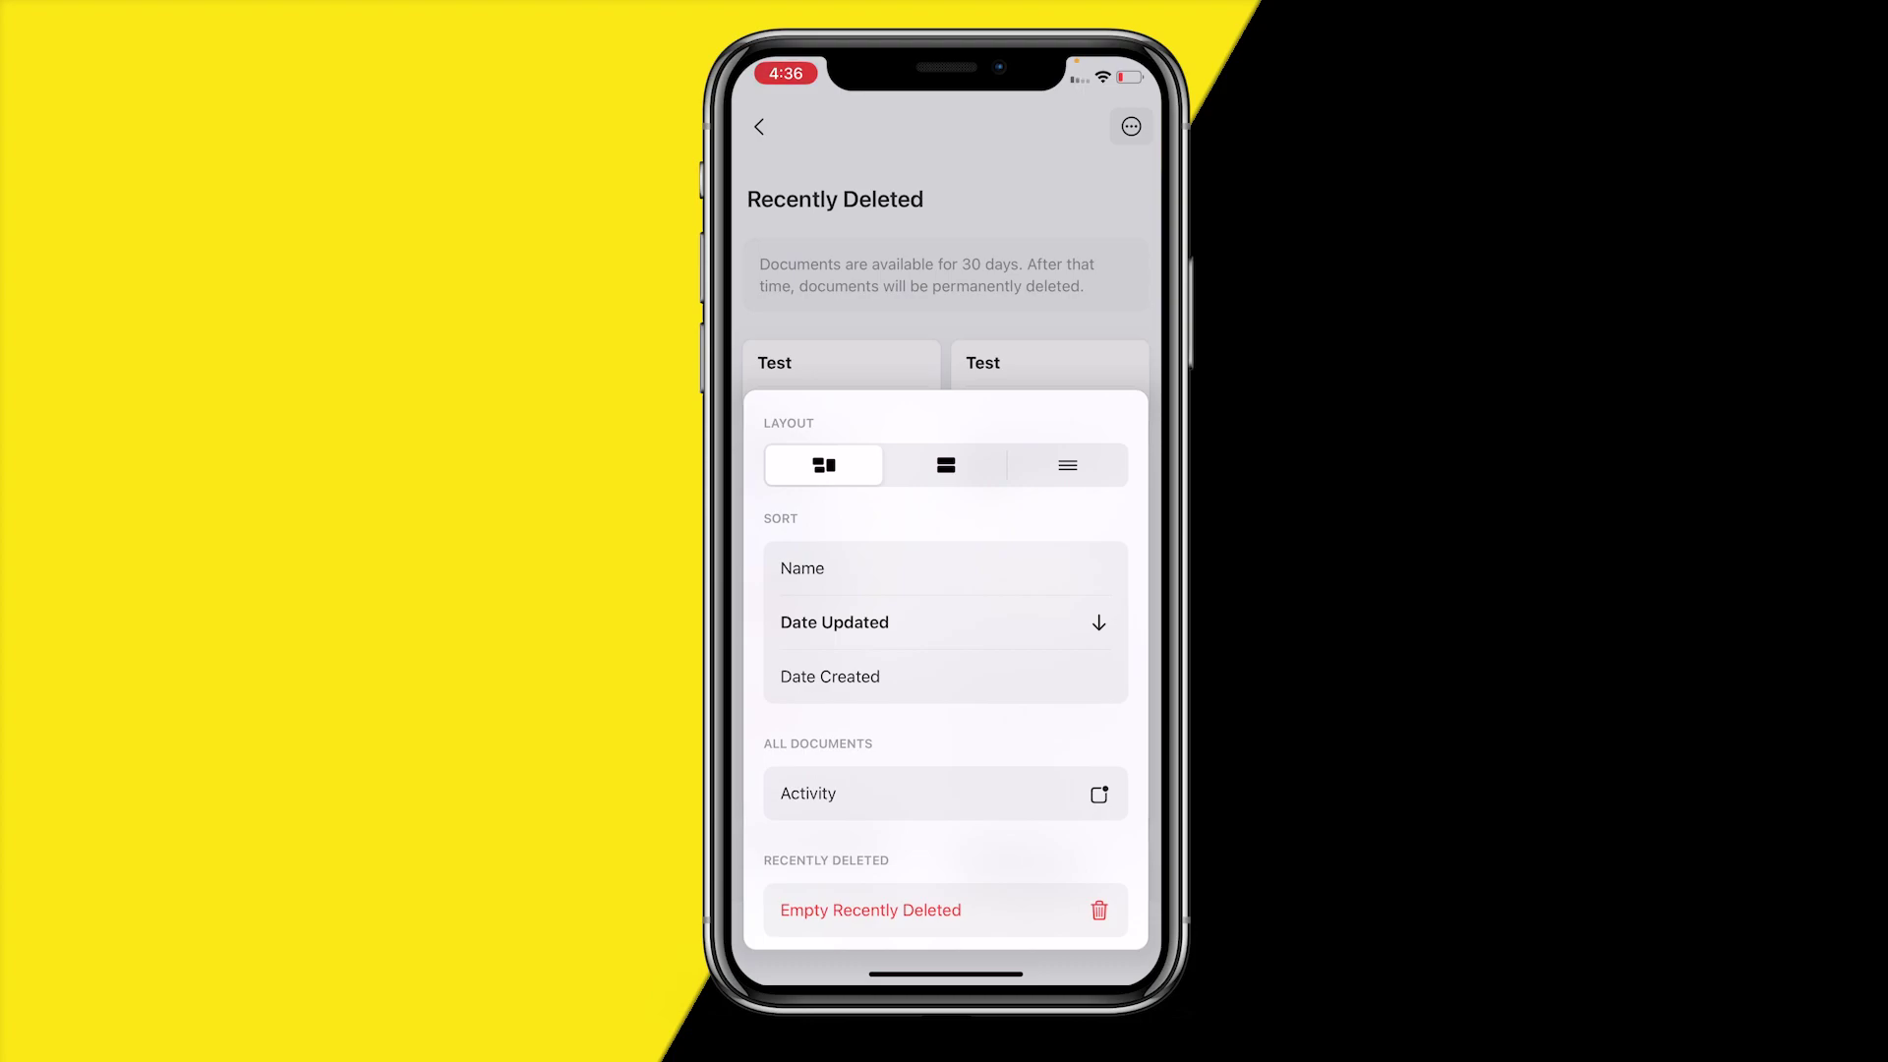
Restore the left Test document from Recently Deleted via its context menu
left_click(944, 266)
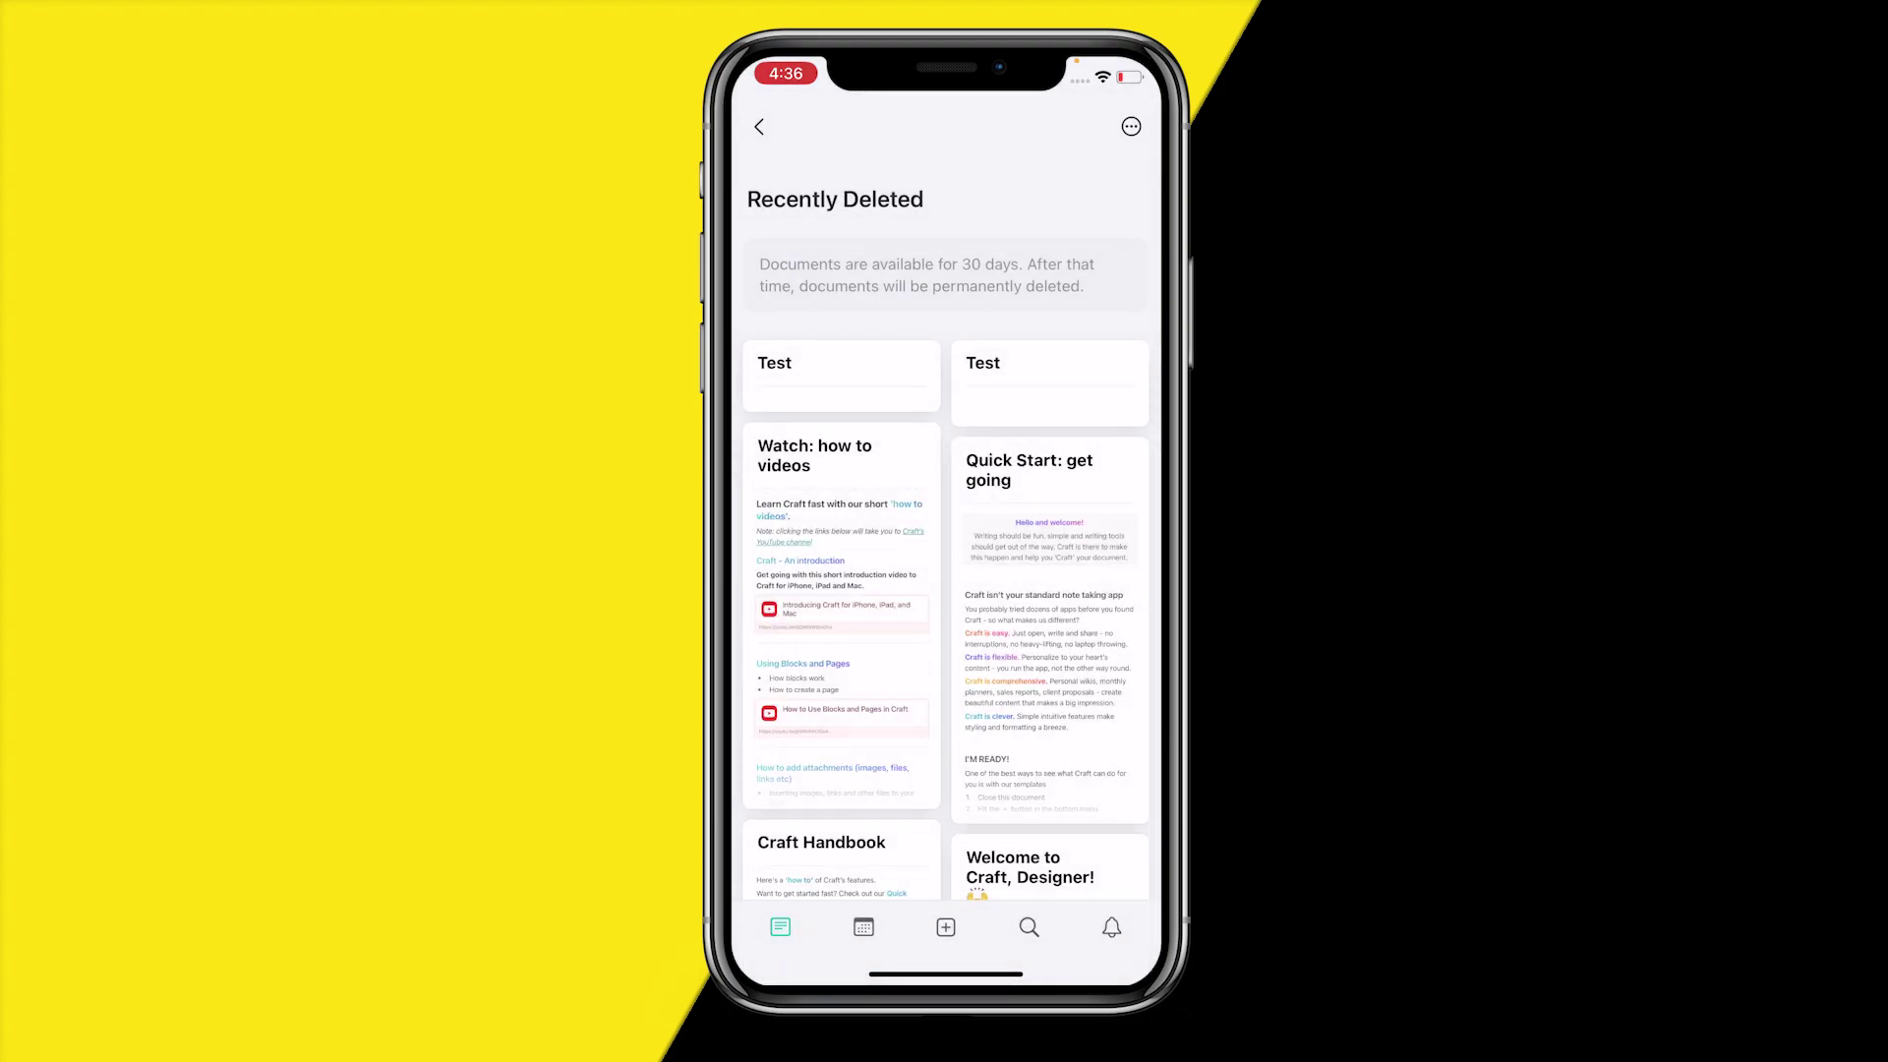
scroll(945, 590, "down", 4)
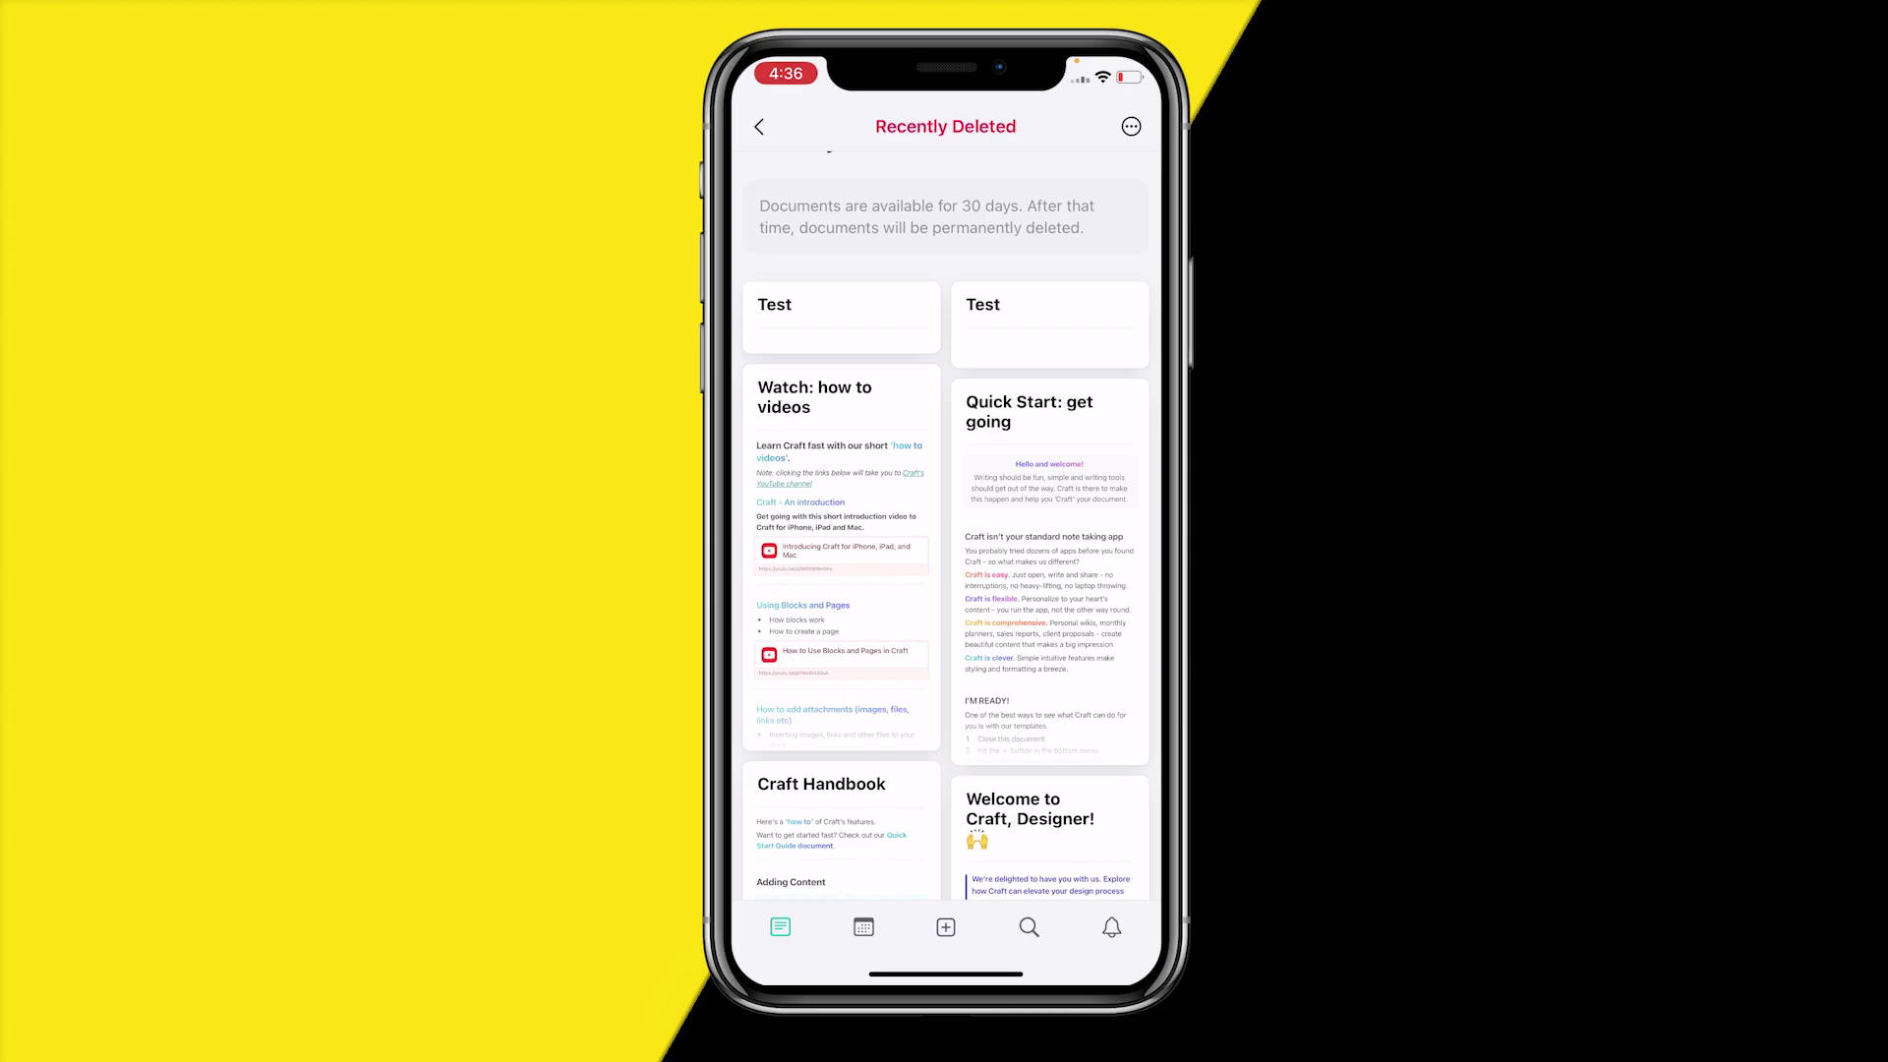
left_click(840, 318)
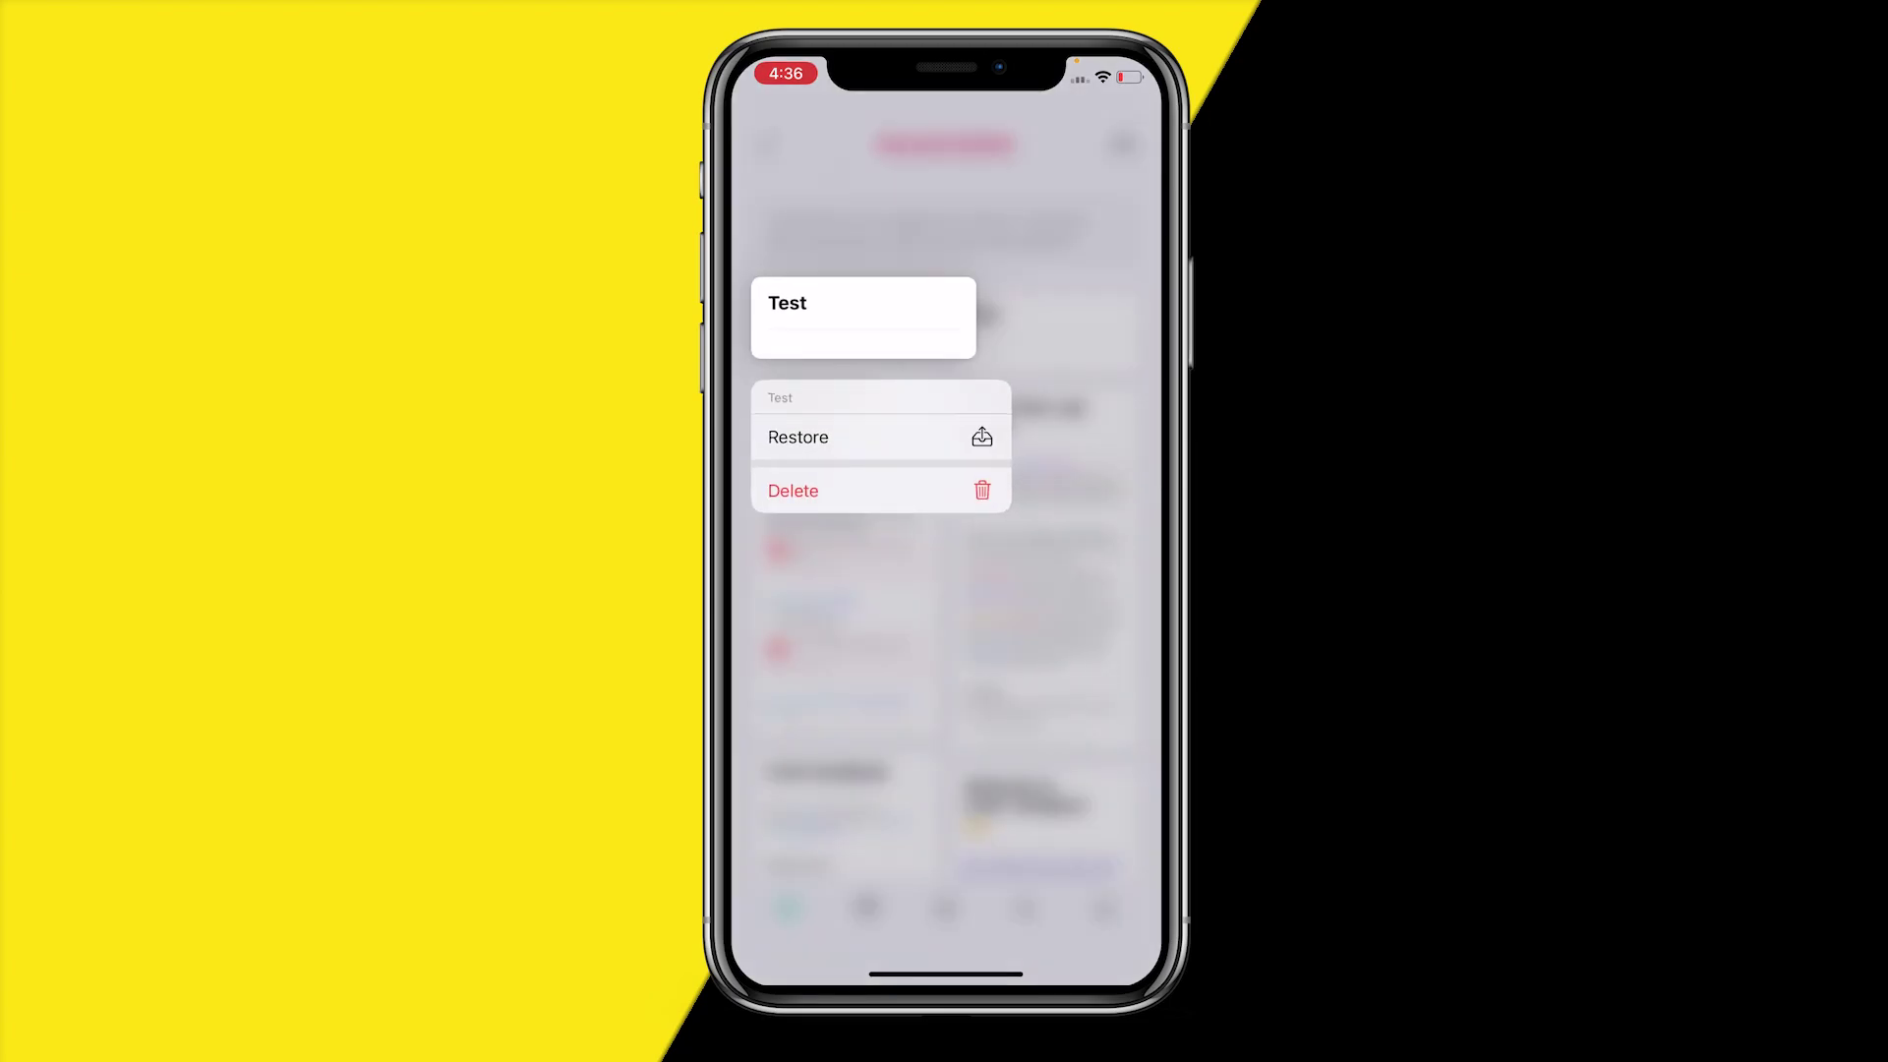
left_click(855, 437)
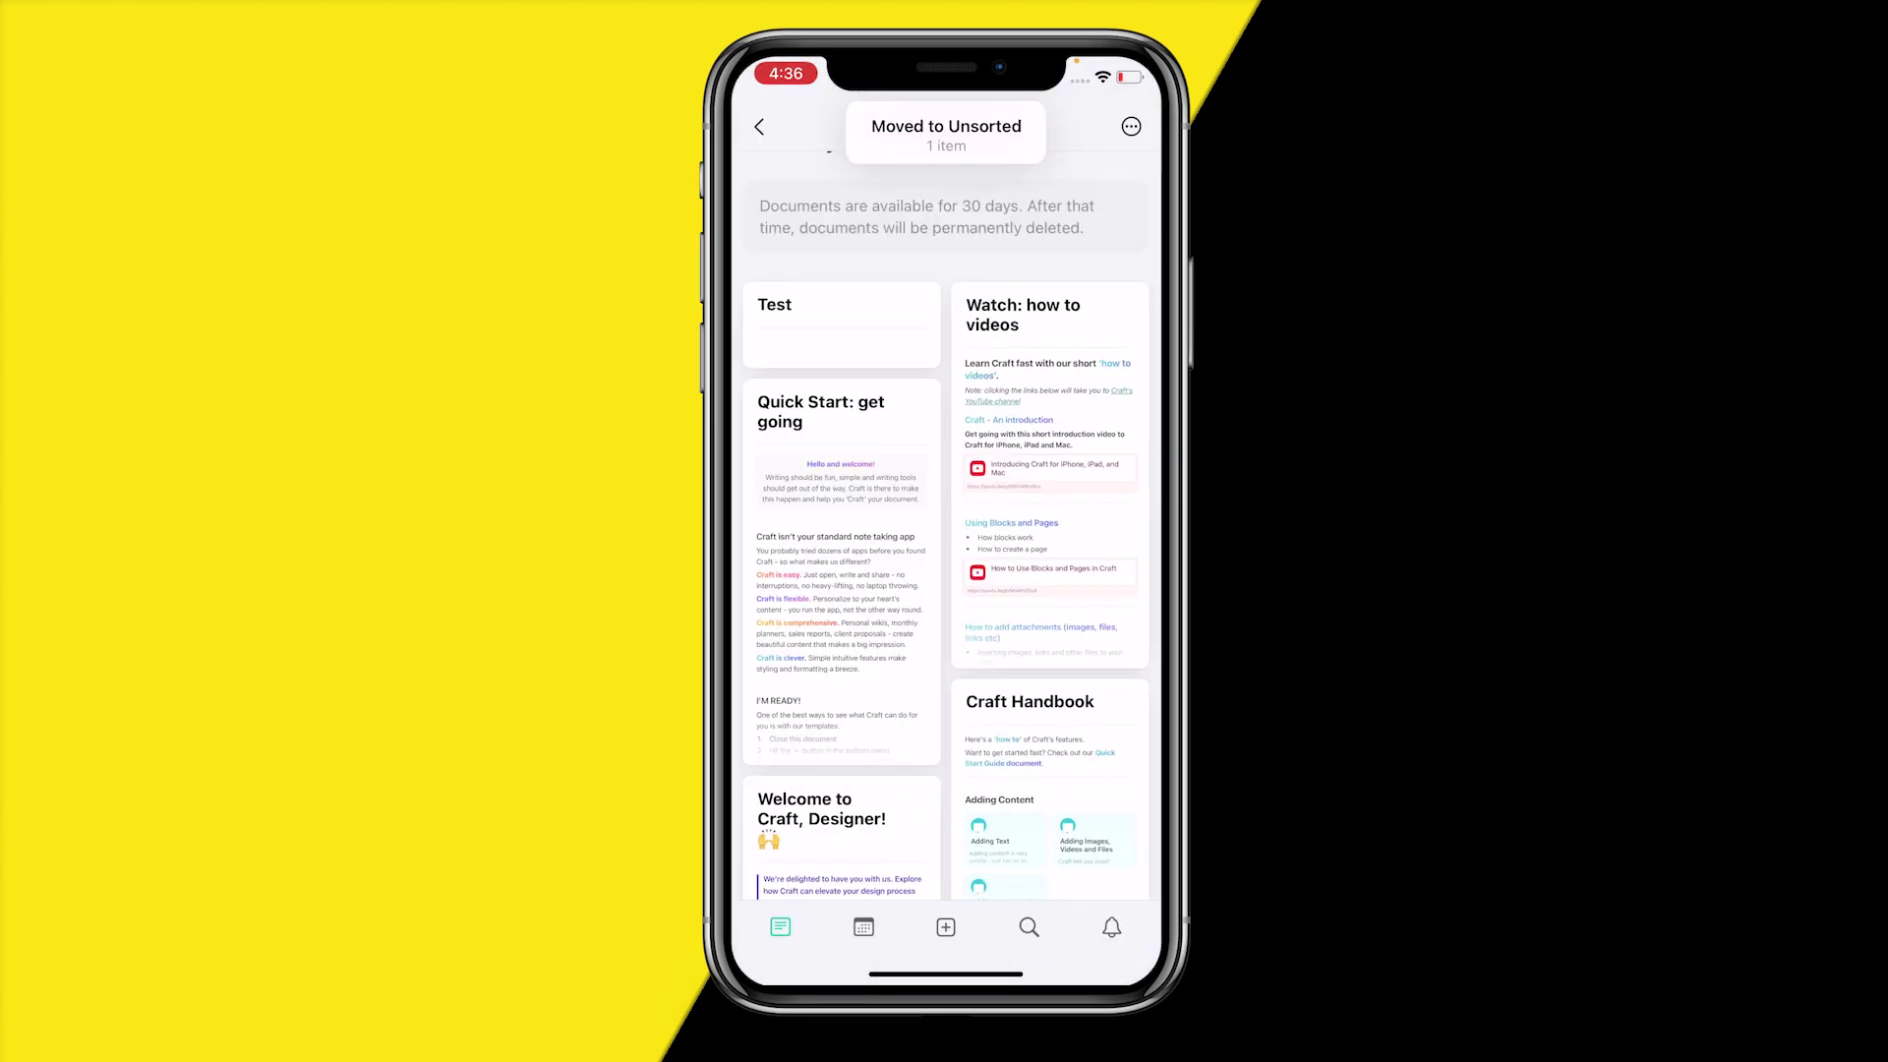
Go to Home from the Documents sidebar to see the restored Test document
left_click(761, 143)
left_click(806, 186)
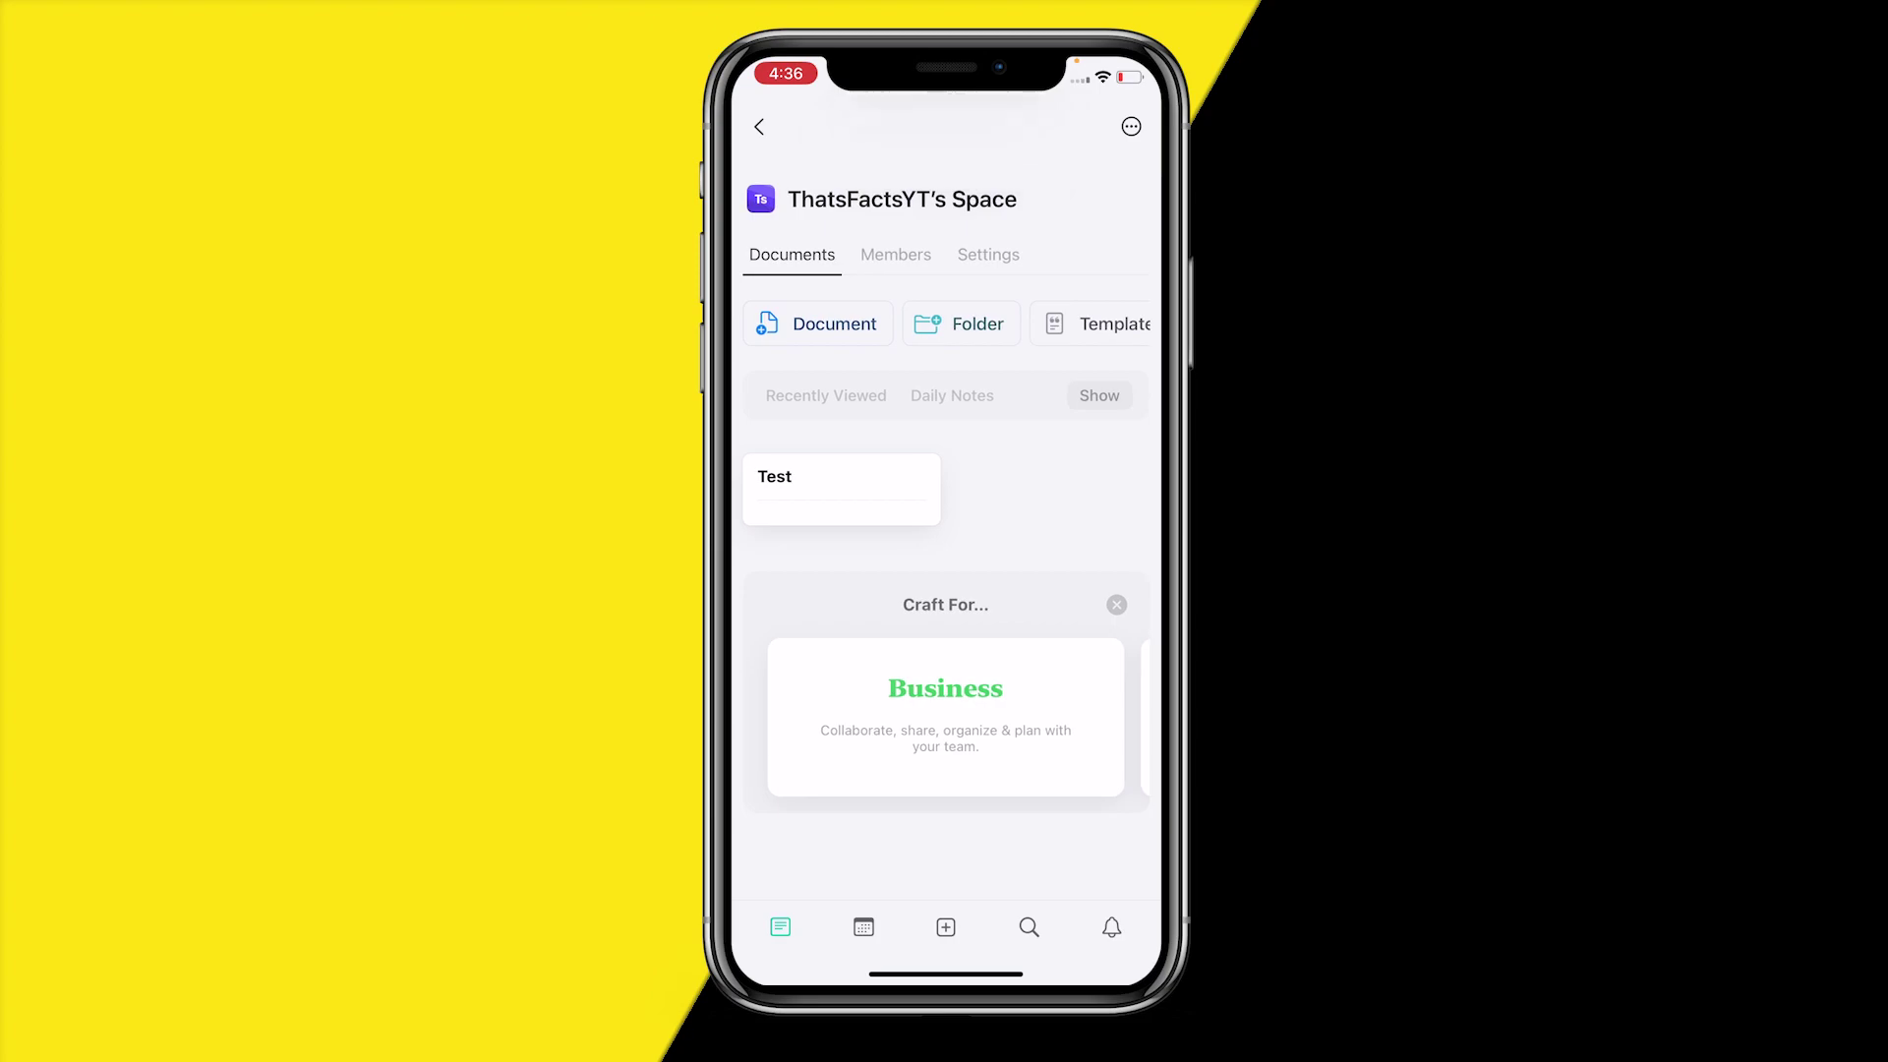